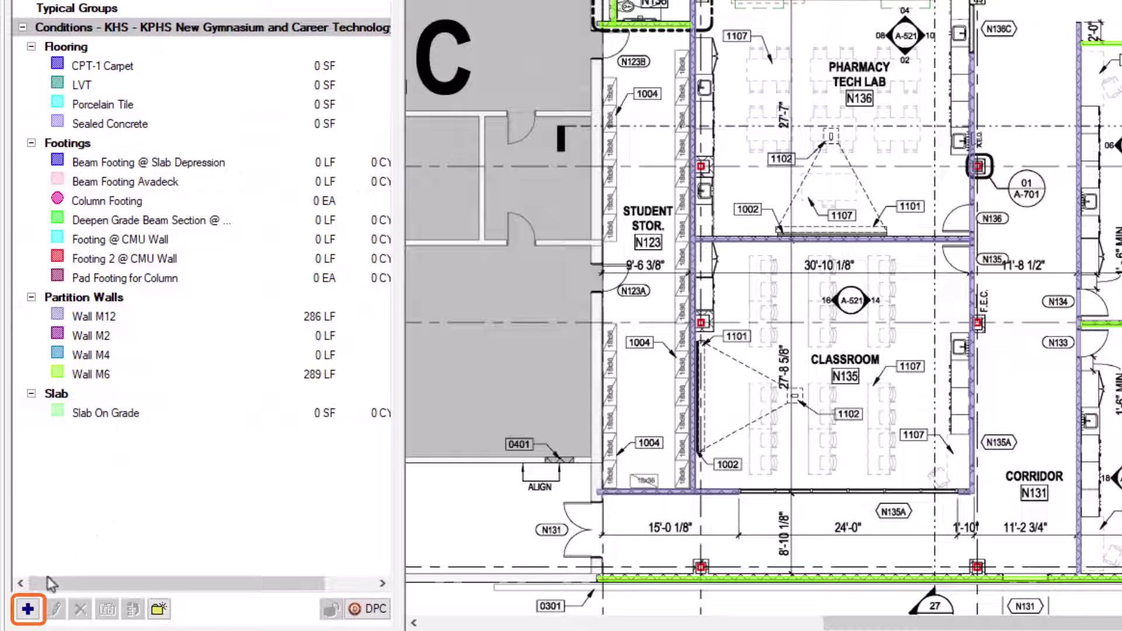
Create a new condition from the Conditions list to open Condition Properties
left_click(28, 610)
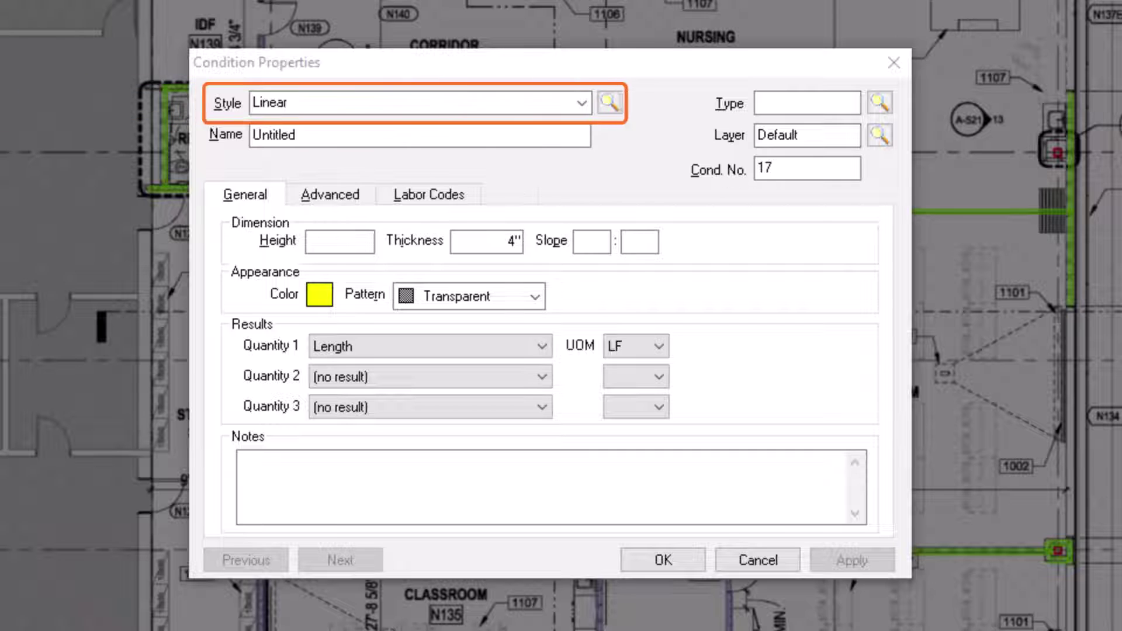
Set the condition style to Linear and replace Untitled with the name 'Wall M5'
left_click(582, 103)
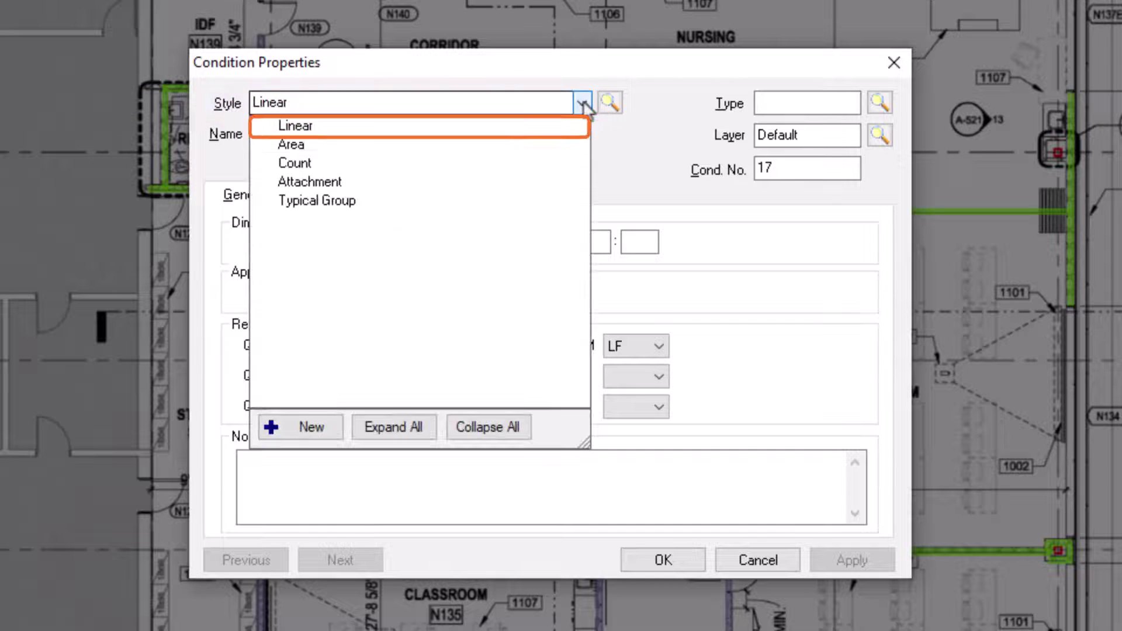
left_click(522, 128)
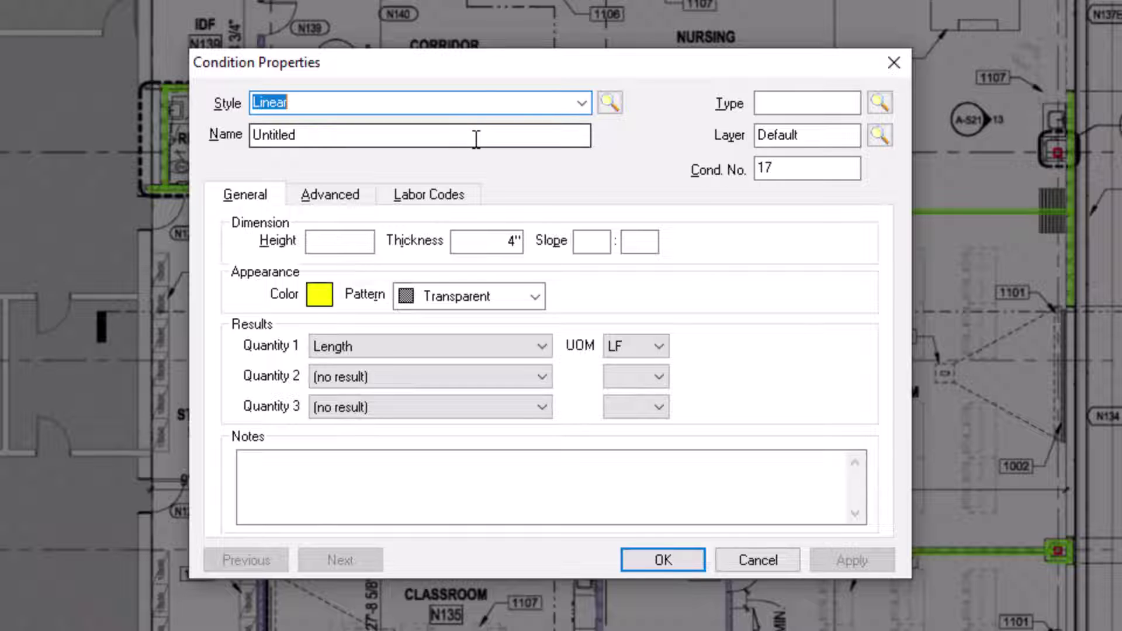
left_click(476, 139)
key("BackSpace")
key("BackSpace")
key("BackSpace")
key("BackSpace")
key("BackSpace")
key("BackSpace")
key("BackSpace")
key("BackSpace")
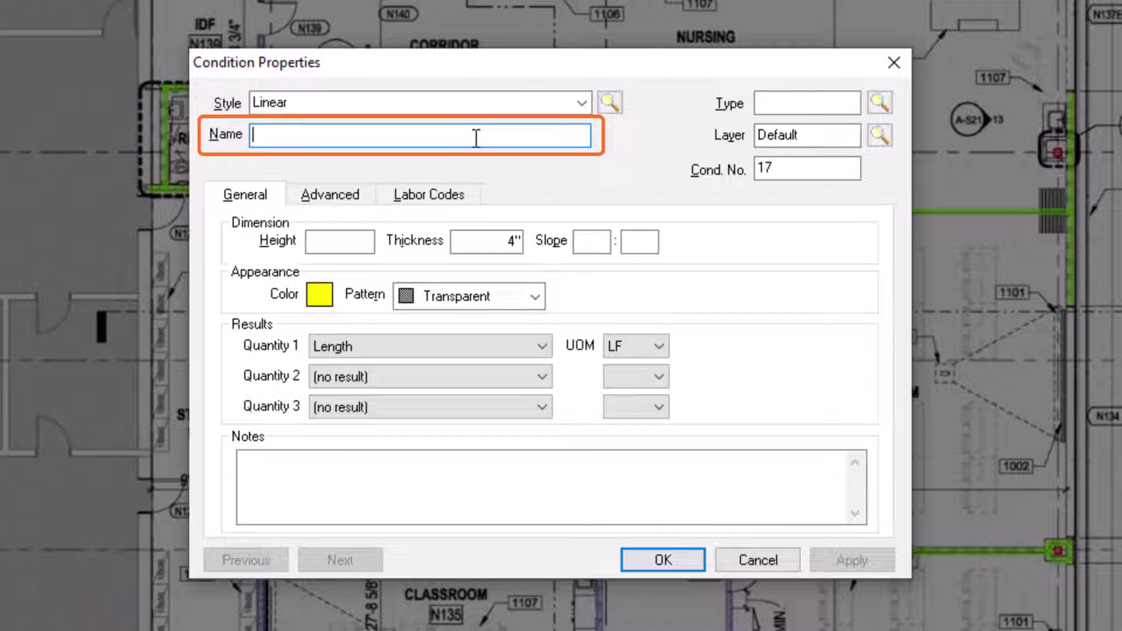
type("Wall M5")
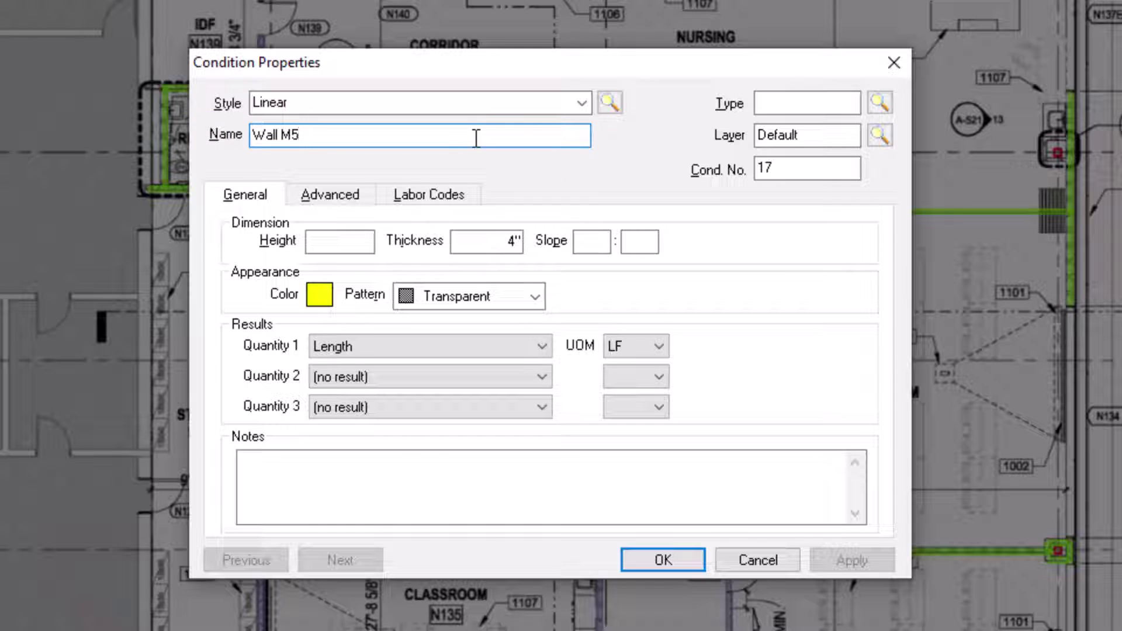
key("Tab")
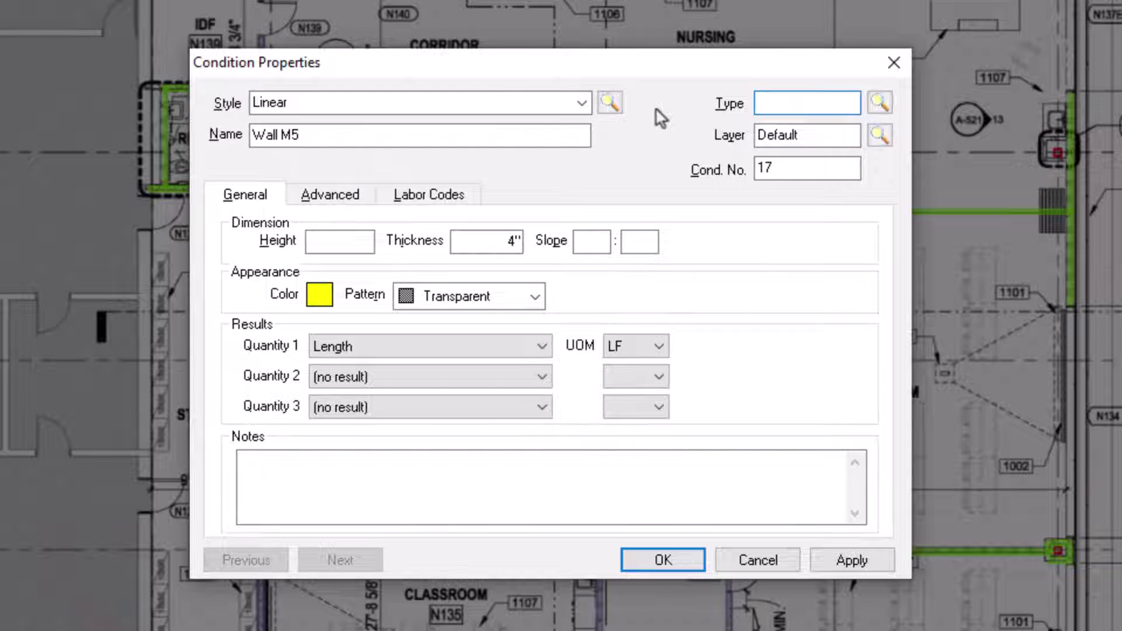
Set the type to Partition Walls and change the layer from Default to Walls
type("Partition Walls")
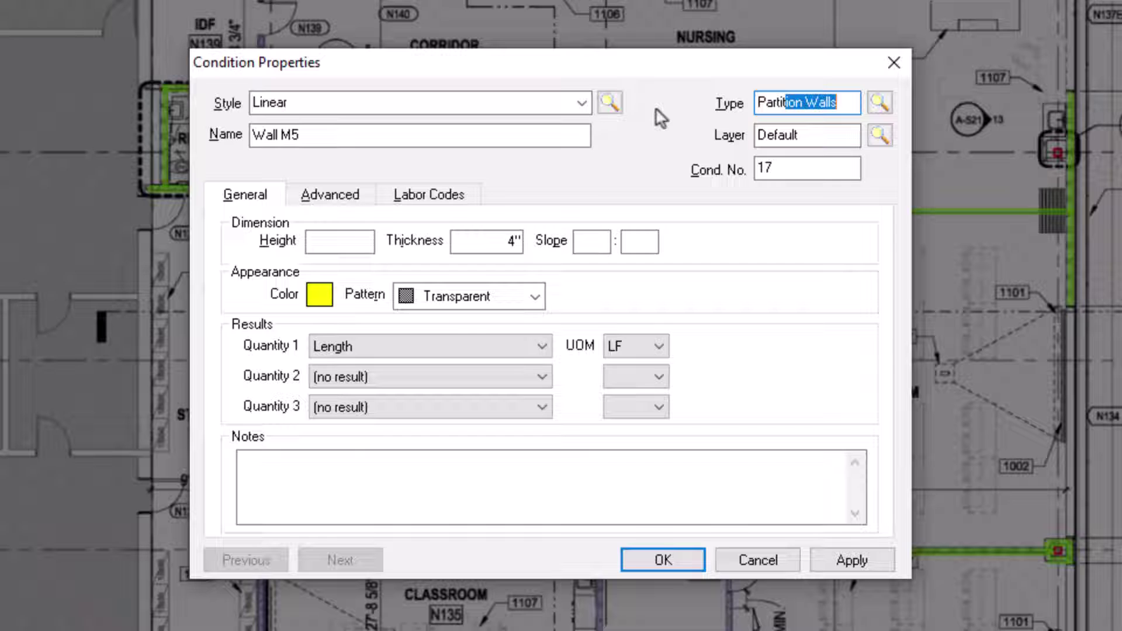
key("Tab")
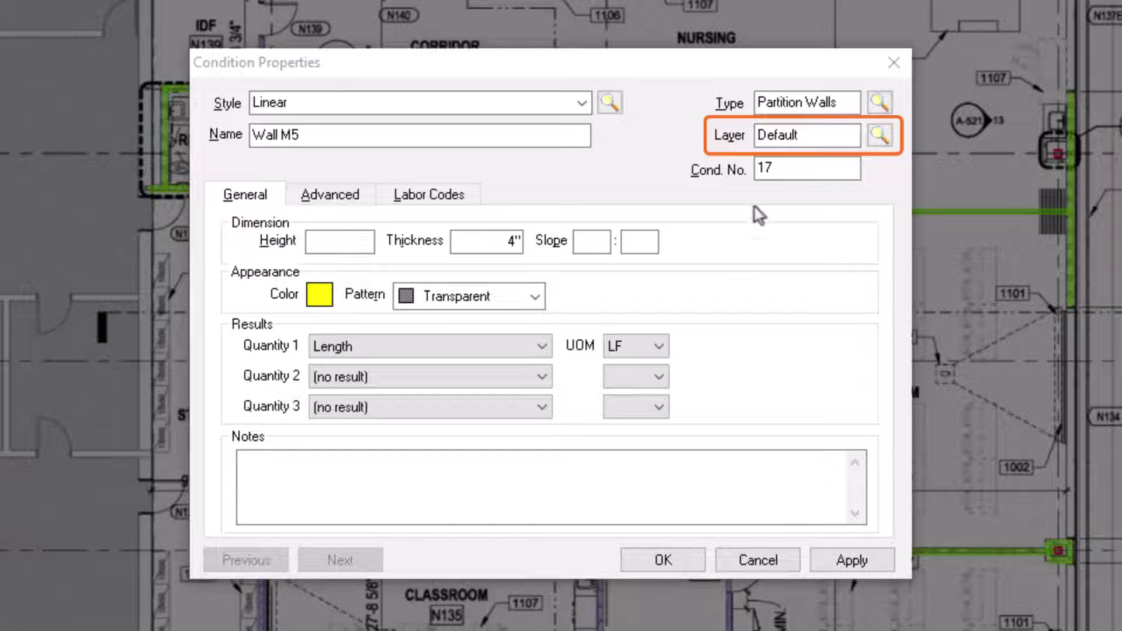
left_click(817, 136)
key("BackSpace")
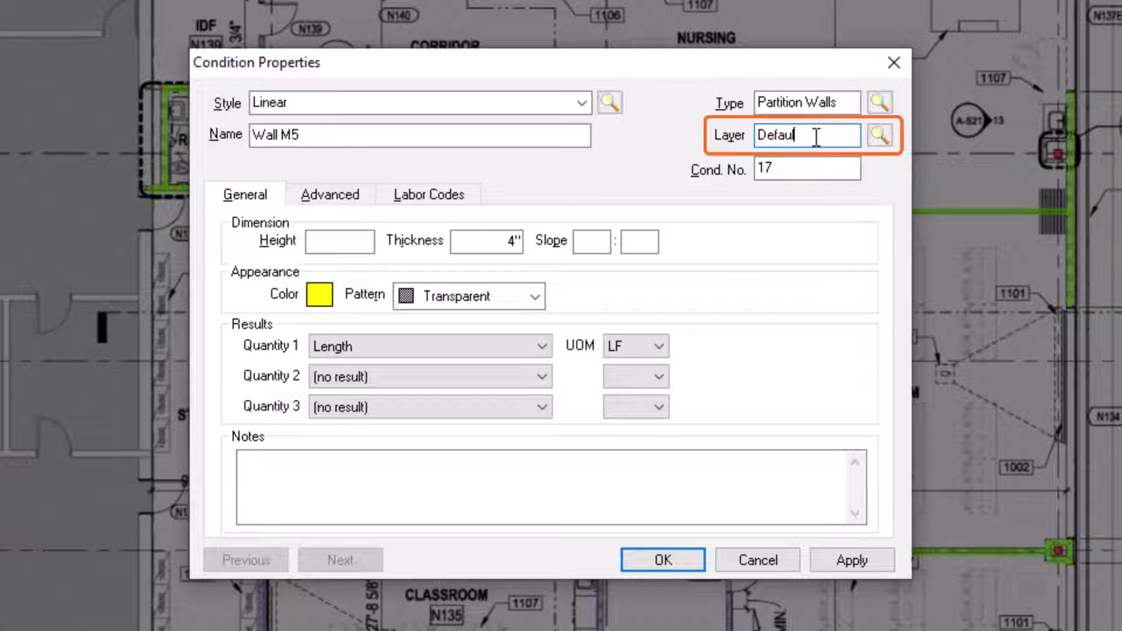
key("BackSpace")
key("BackSpace")
key("BackSpace")
key("BackSpace")
key("BackSpace")
key("BackSpace")
type("Walls")
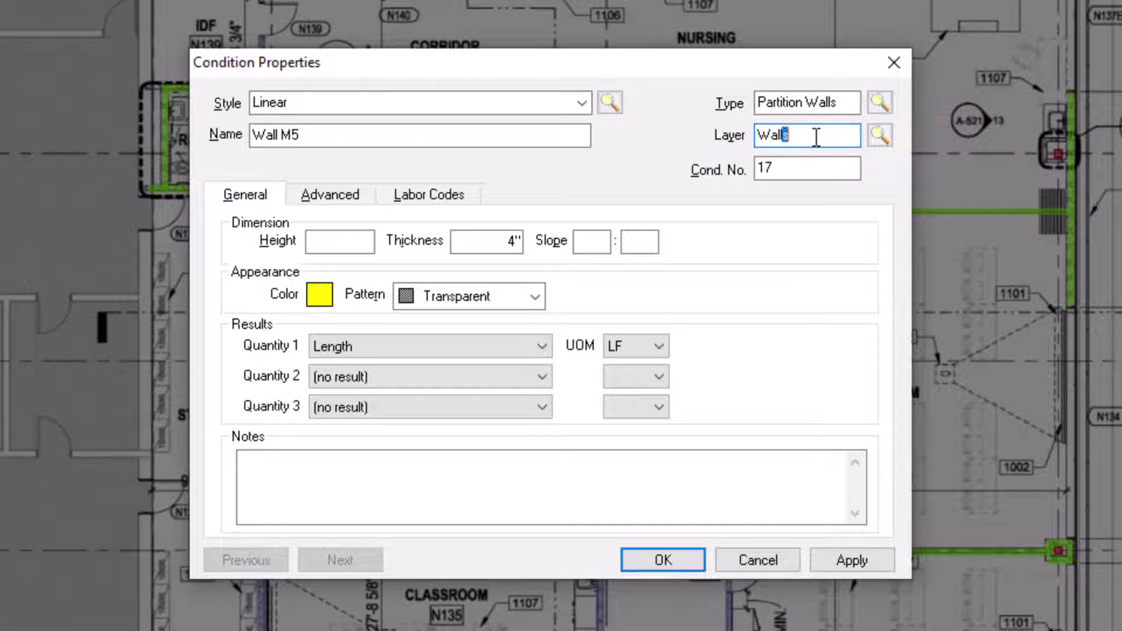
key("Tab")
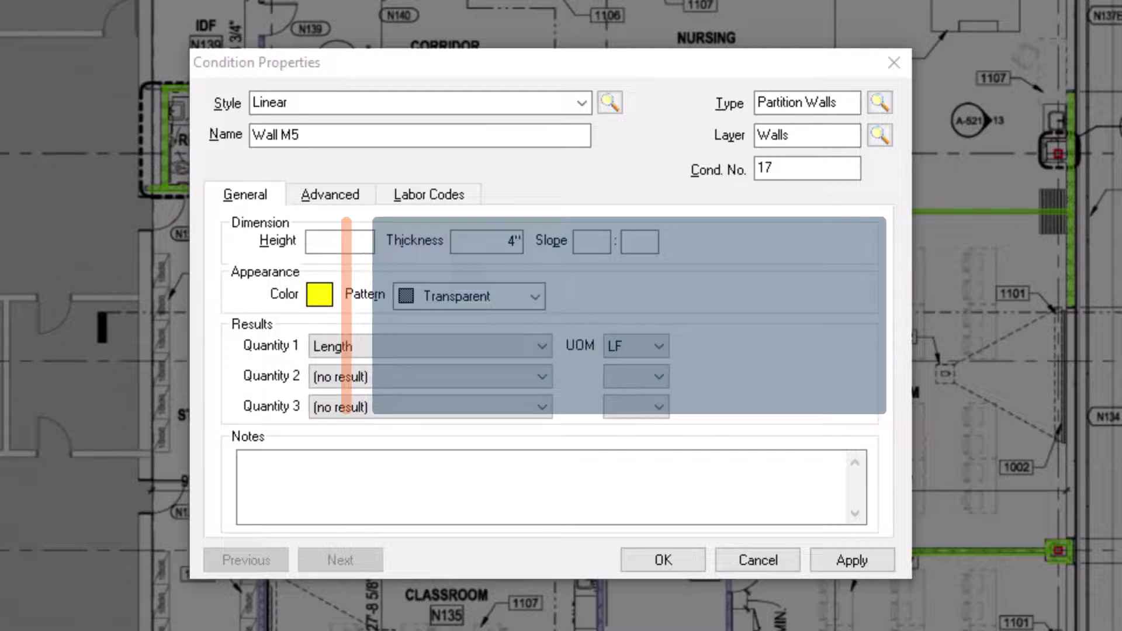
Enter a height of 9' 6" and change the thickness from 4" to 6"
left_click(316, 243)
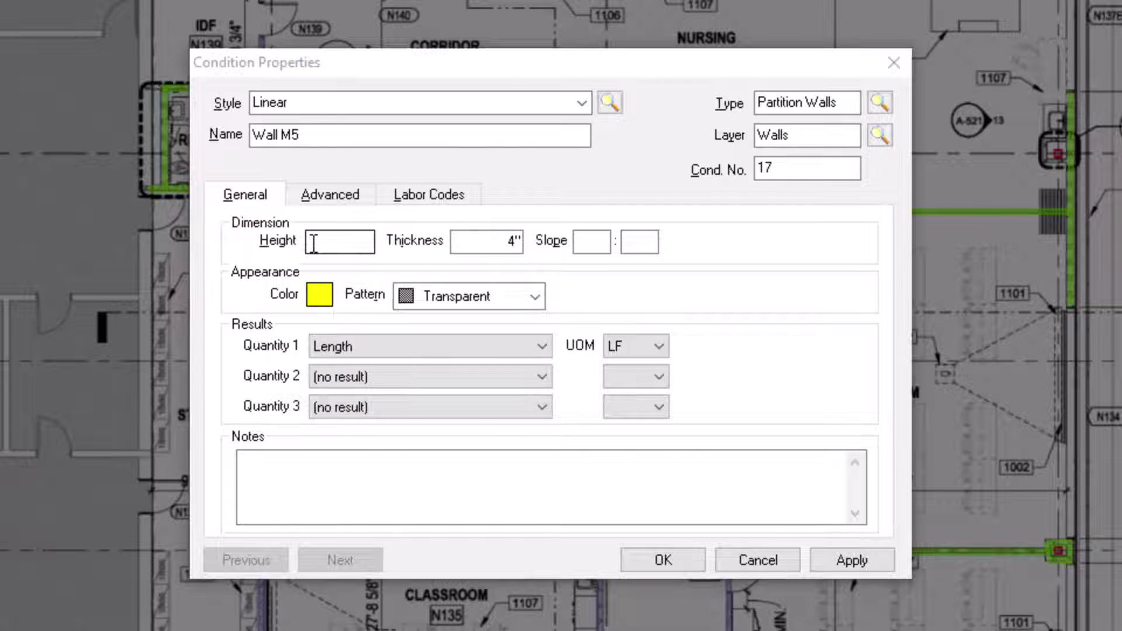
left_click(314, 243)
type("906")
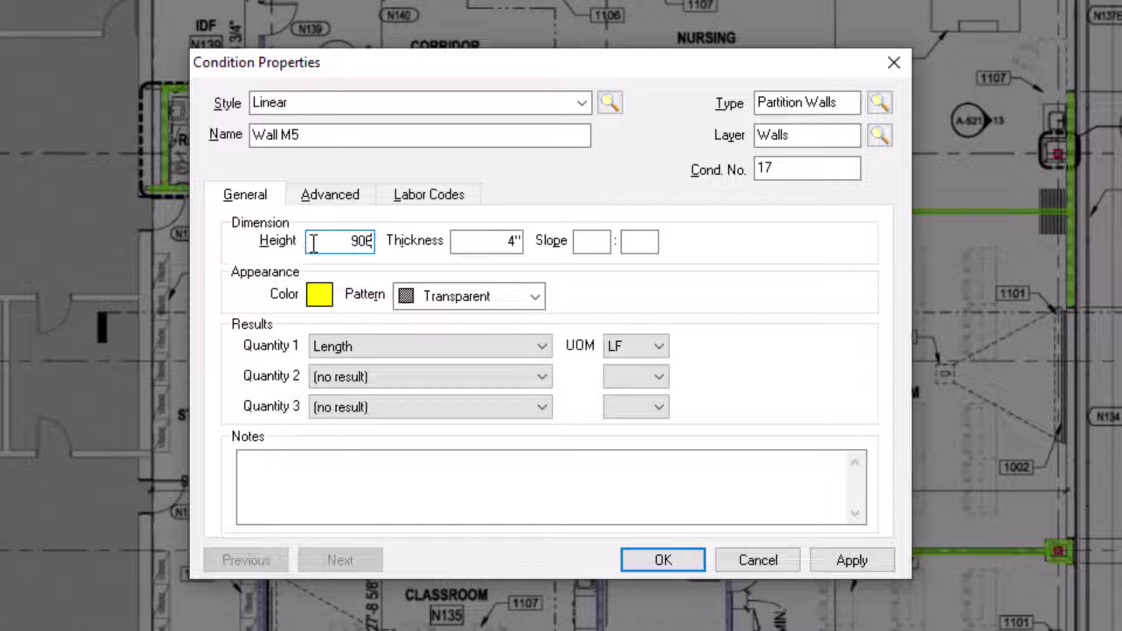
key("Tab")
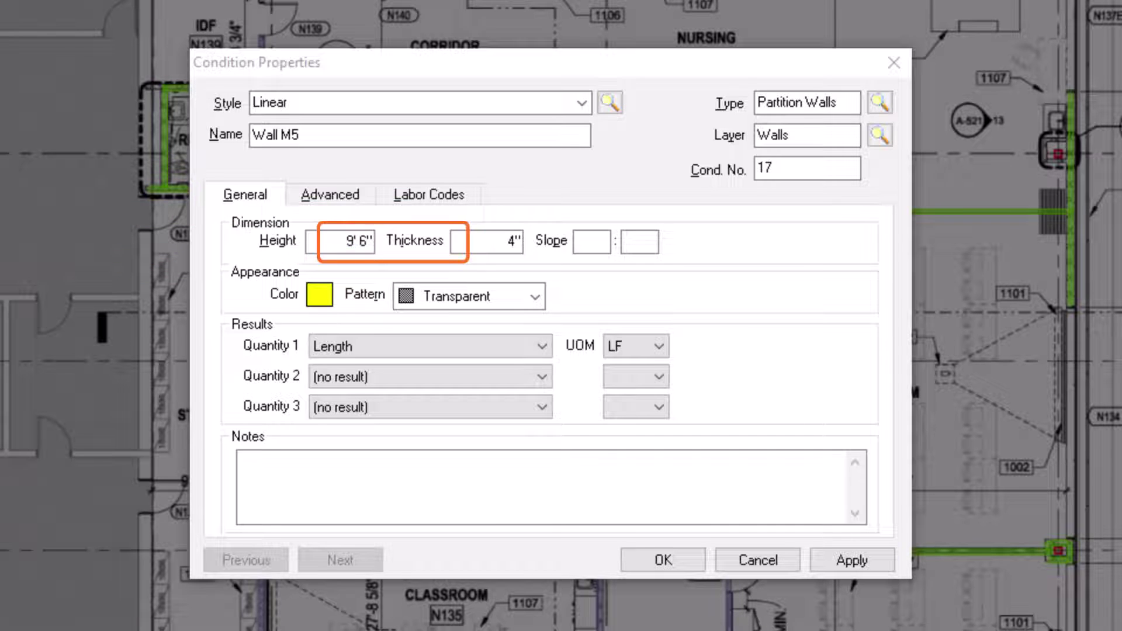
left_click(497, 244)
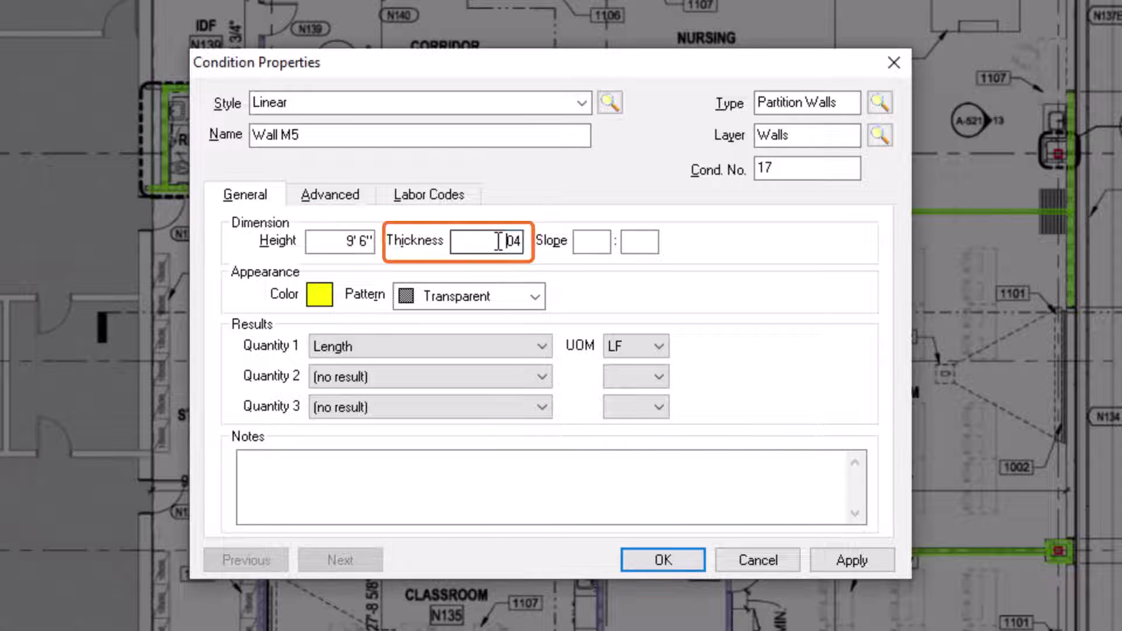
key("BackSpace")
type("6")
key("Tab")
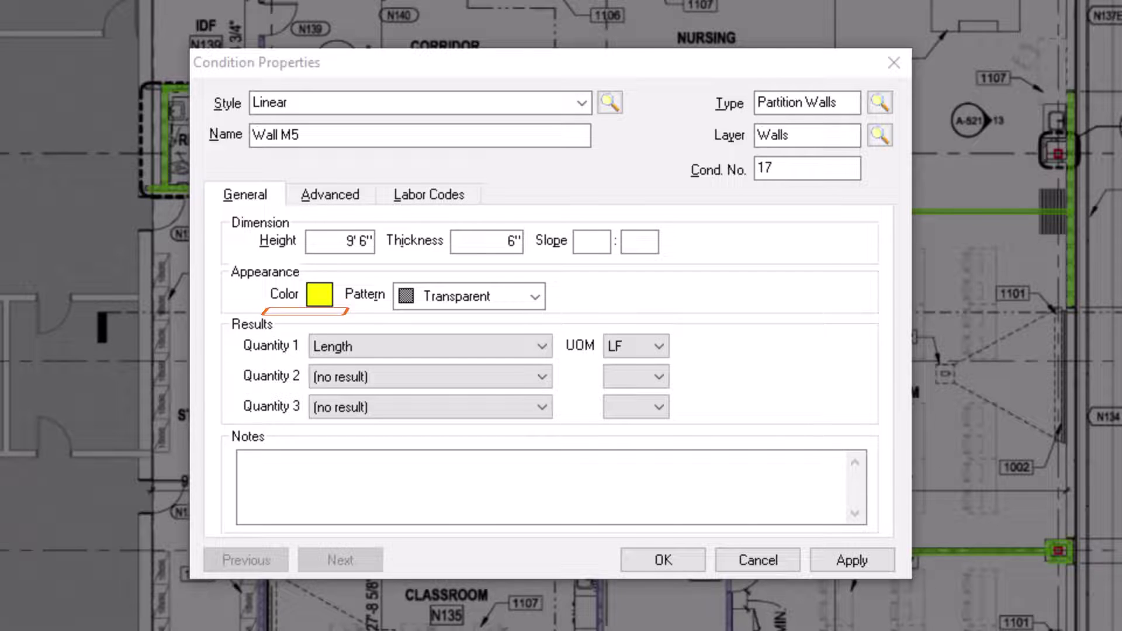
Make the condition colour orange and keep the Transparent fill pattern
left_click(321, 296)
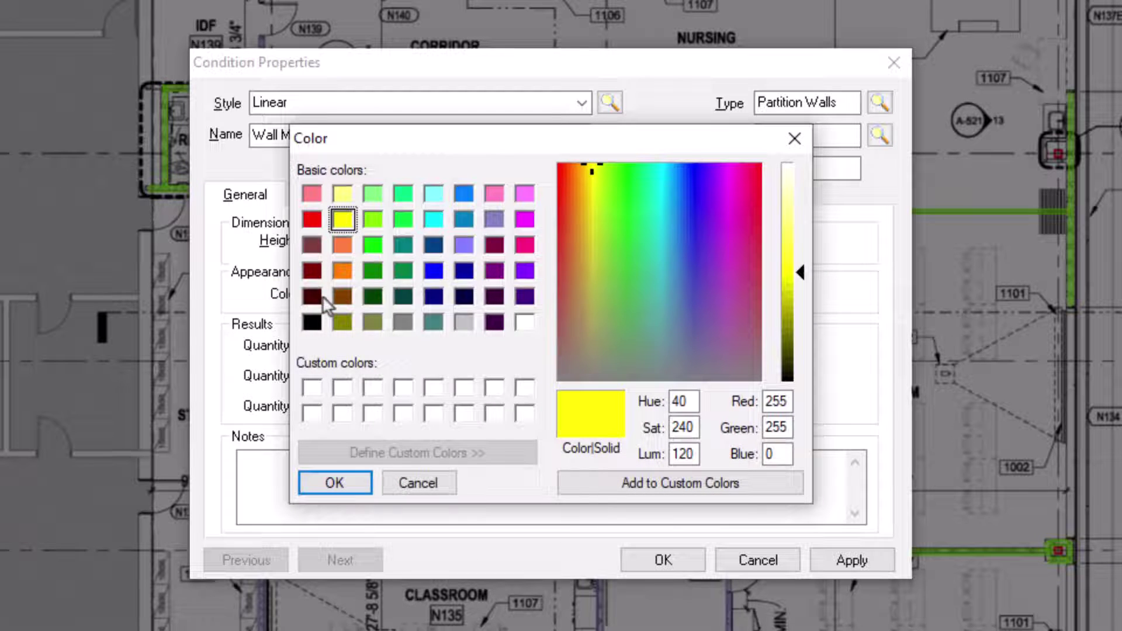
left_click(342, 270)
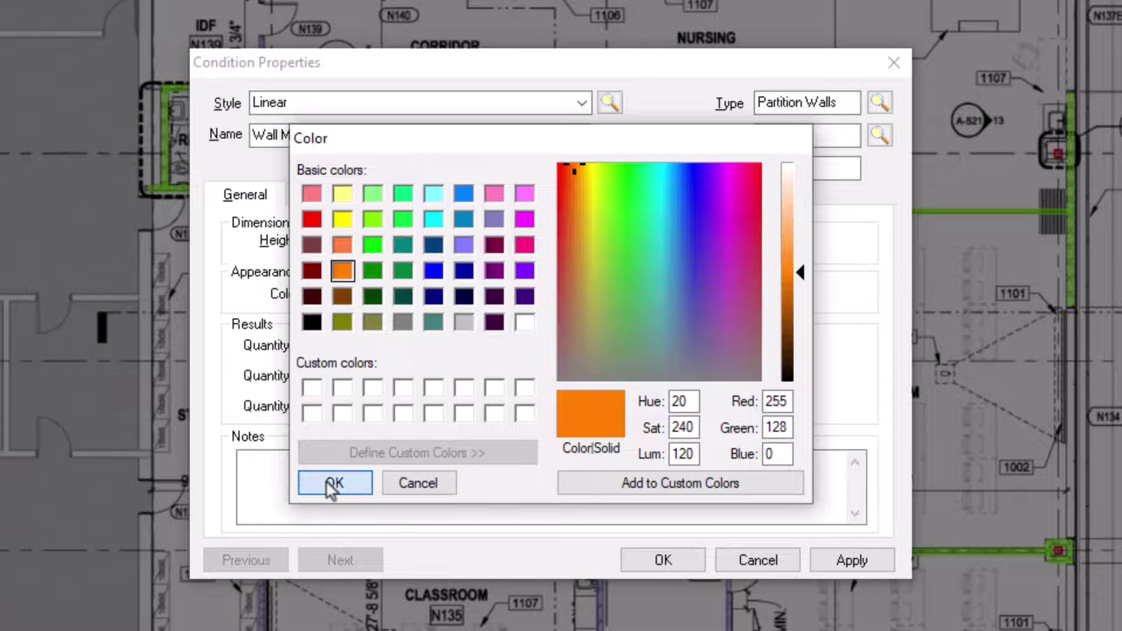
left_click(327, 481)
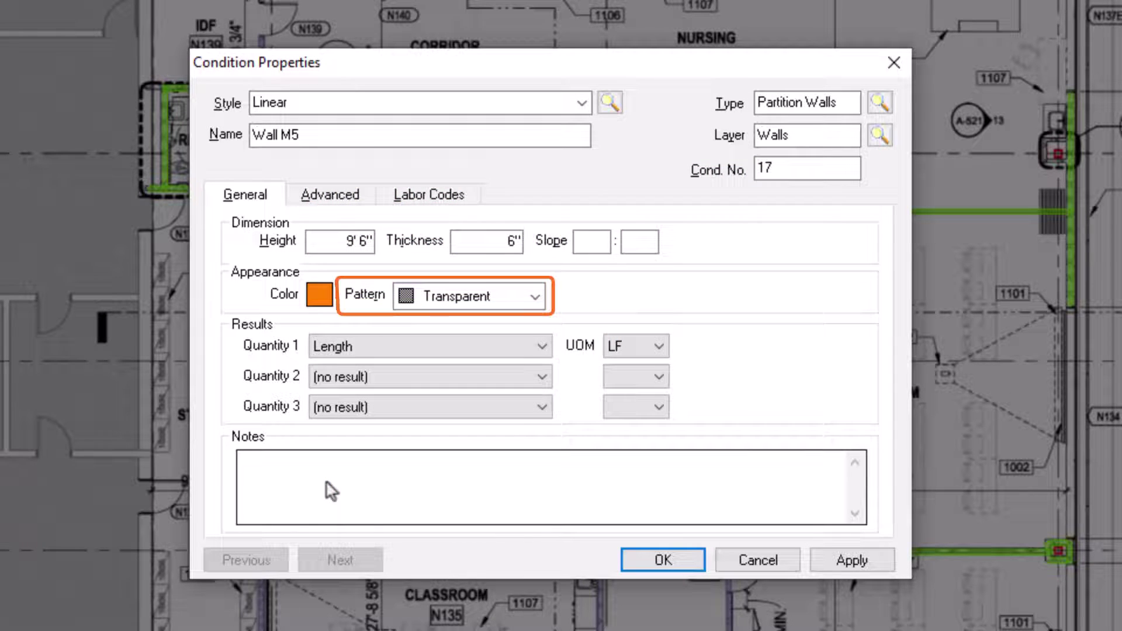
left_click(535, 296)
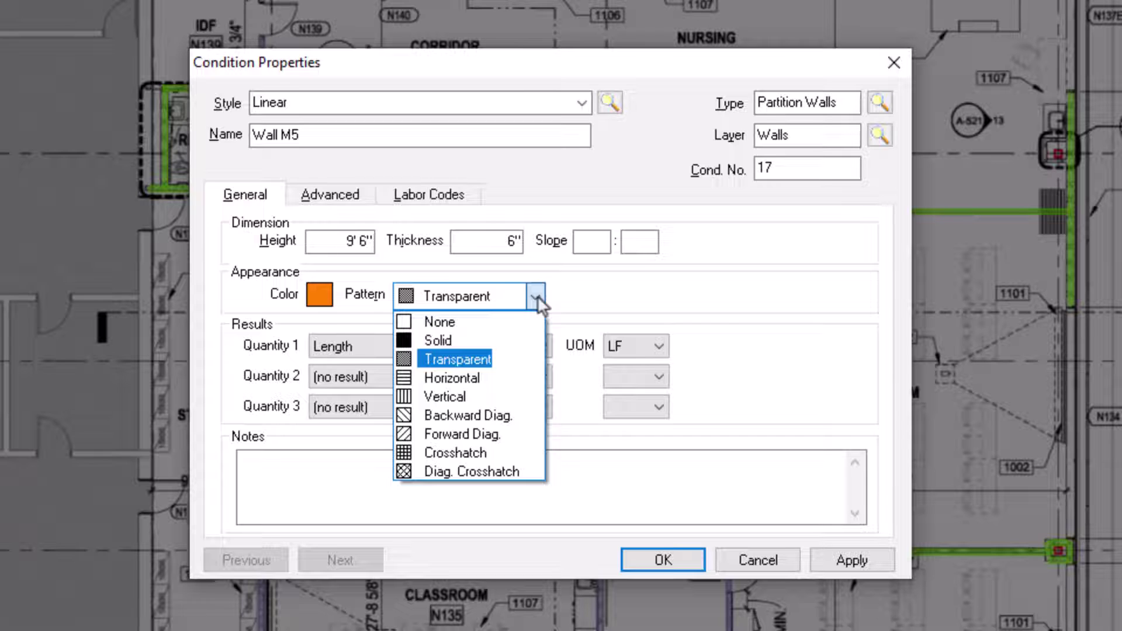
left_click(538, 295)
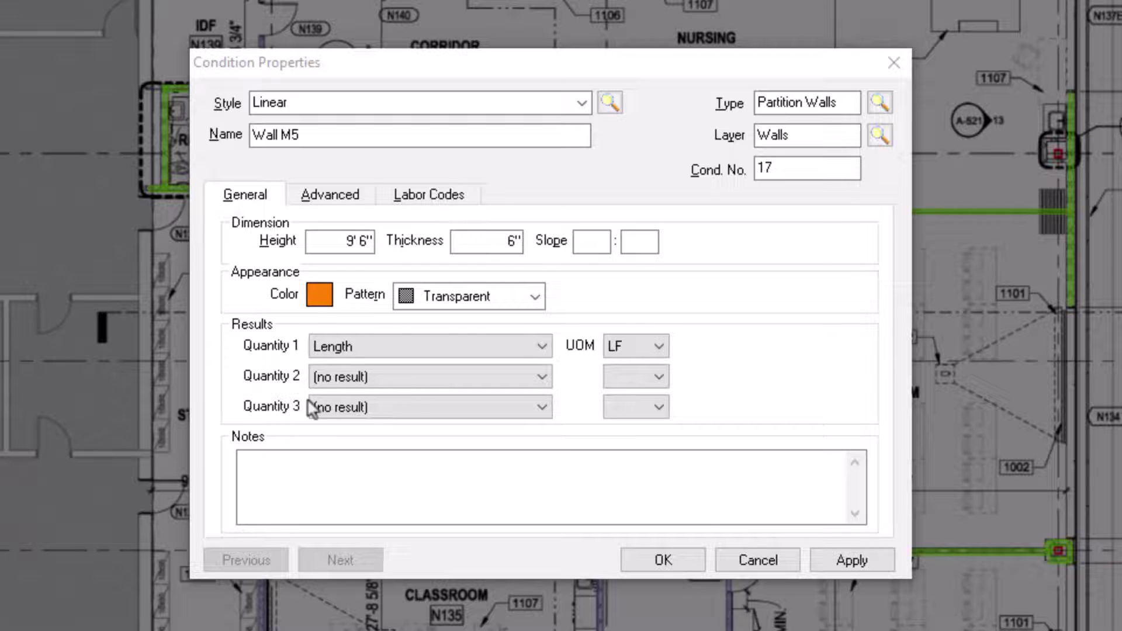
Keep Quantity 1 as Length in LF, set Quantity 2 to Surface area (both sides) and Quantity 3 to Segment count
left_click(542, 347)
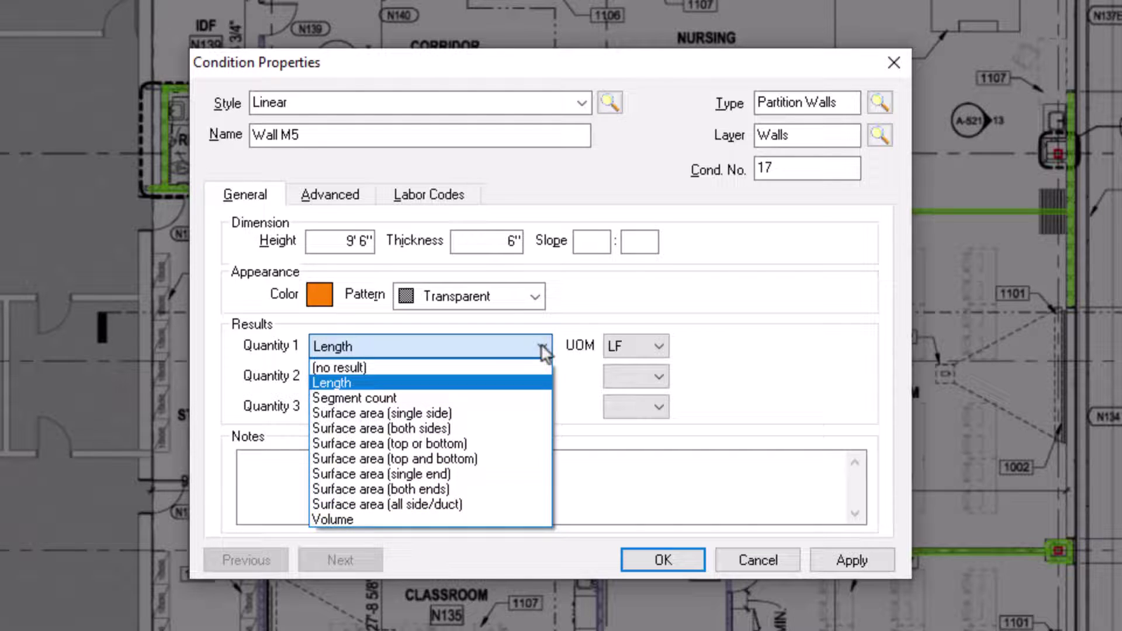
left_click(544, 349)
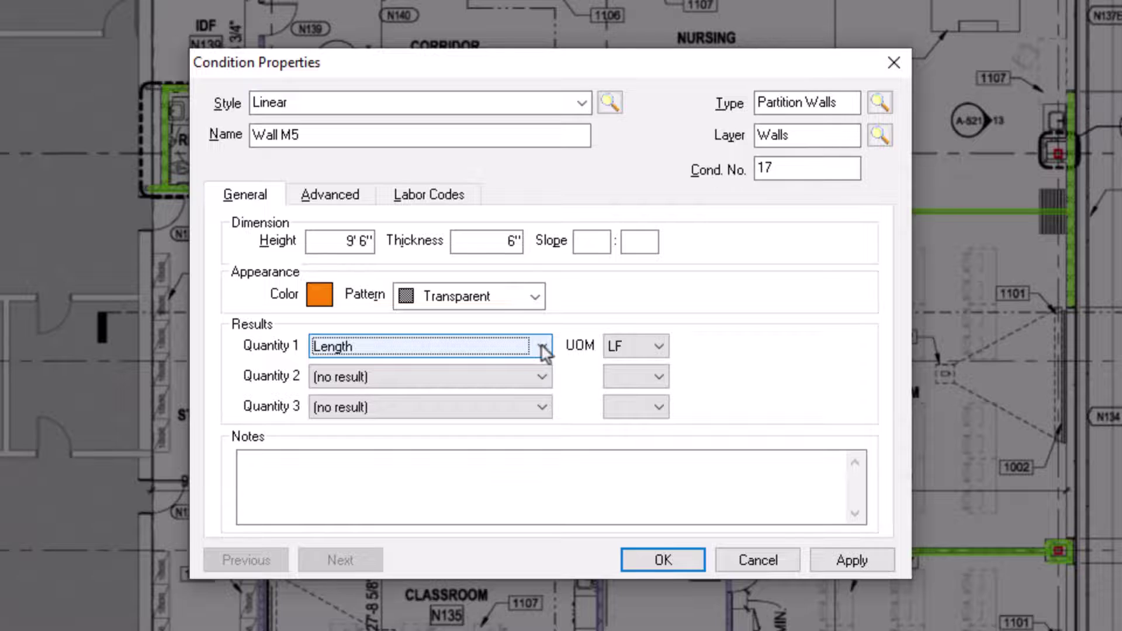
left_click(538, 376)
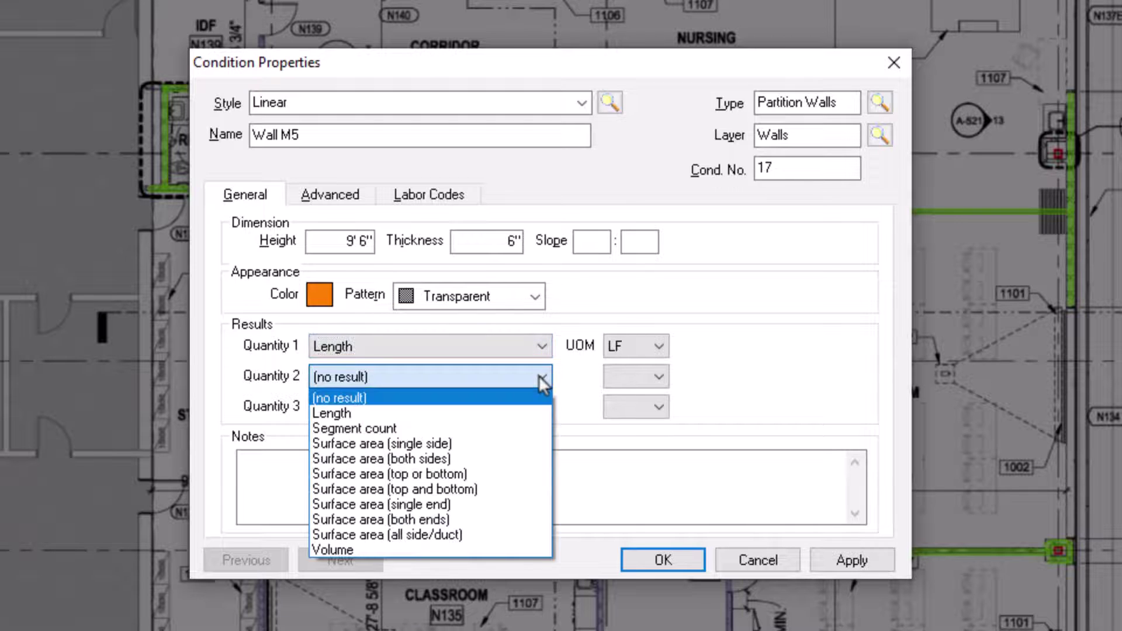
left_click(491, 459)
left_click(541, 408)
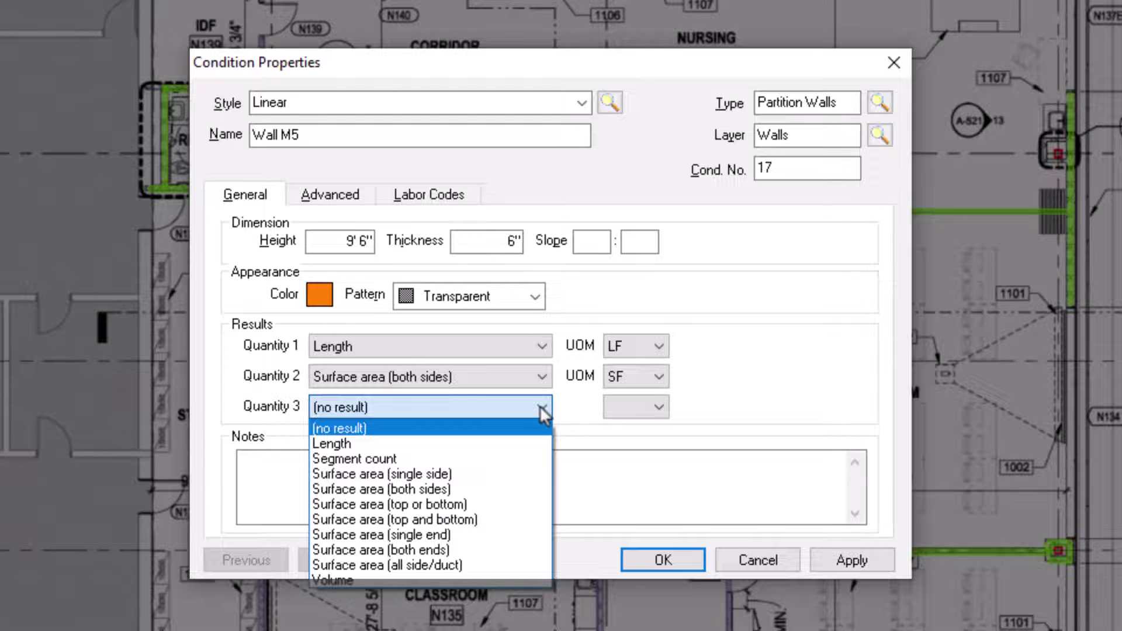
left_click(477, 459)
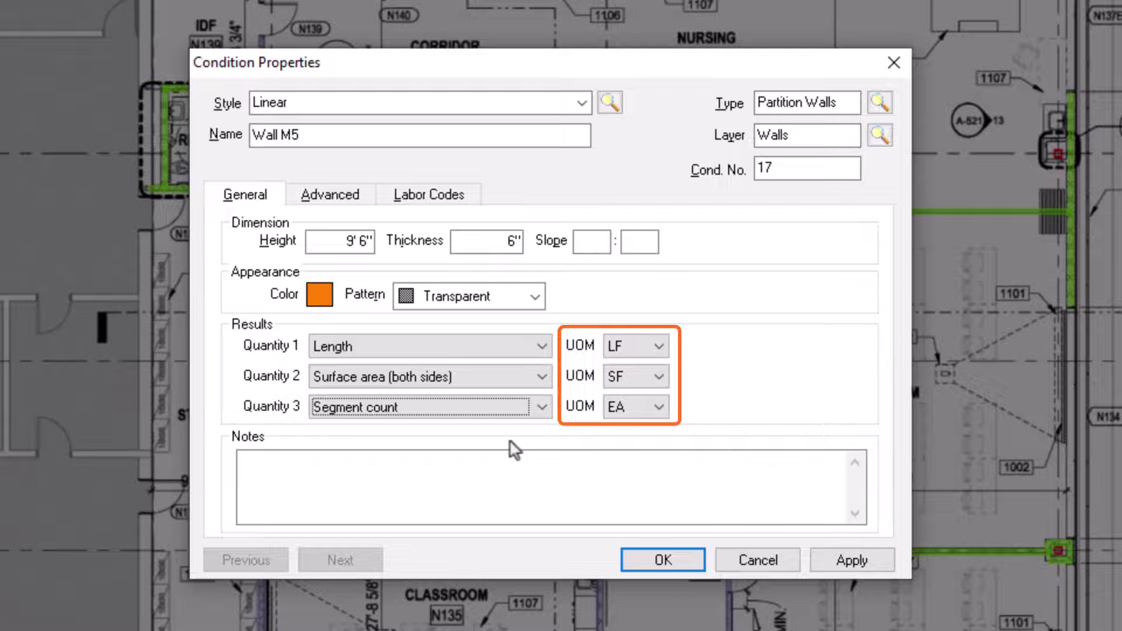
left_click(659, 347)
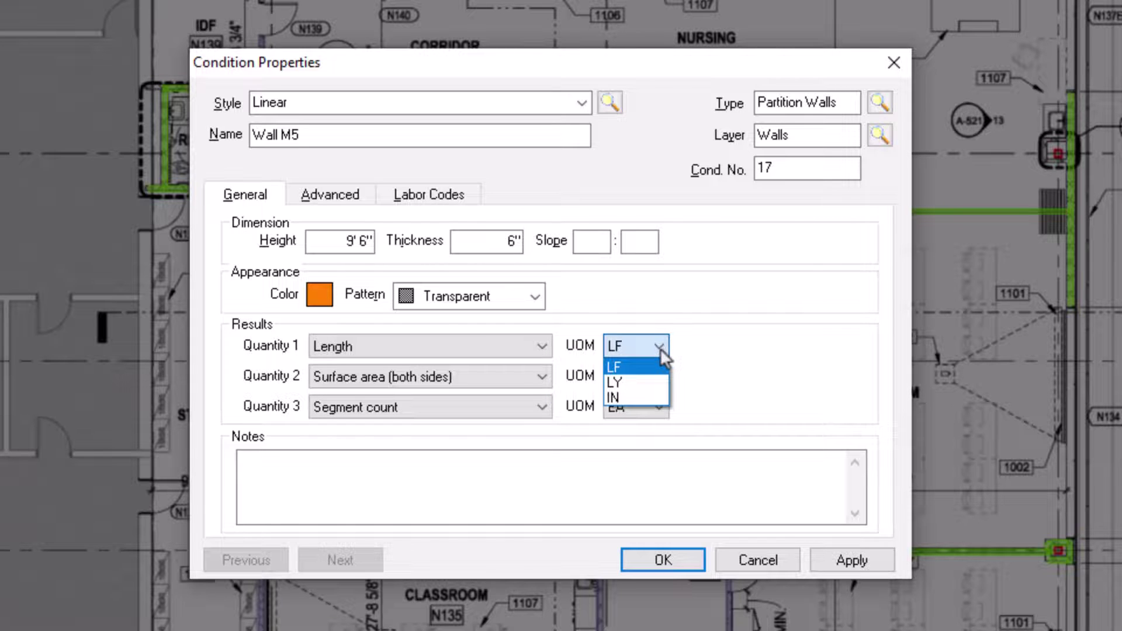
left_click(661, 348)
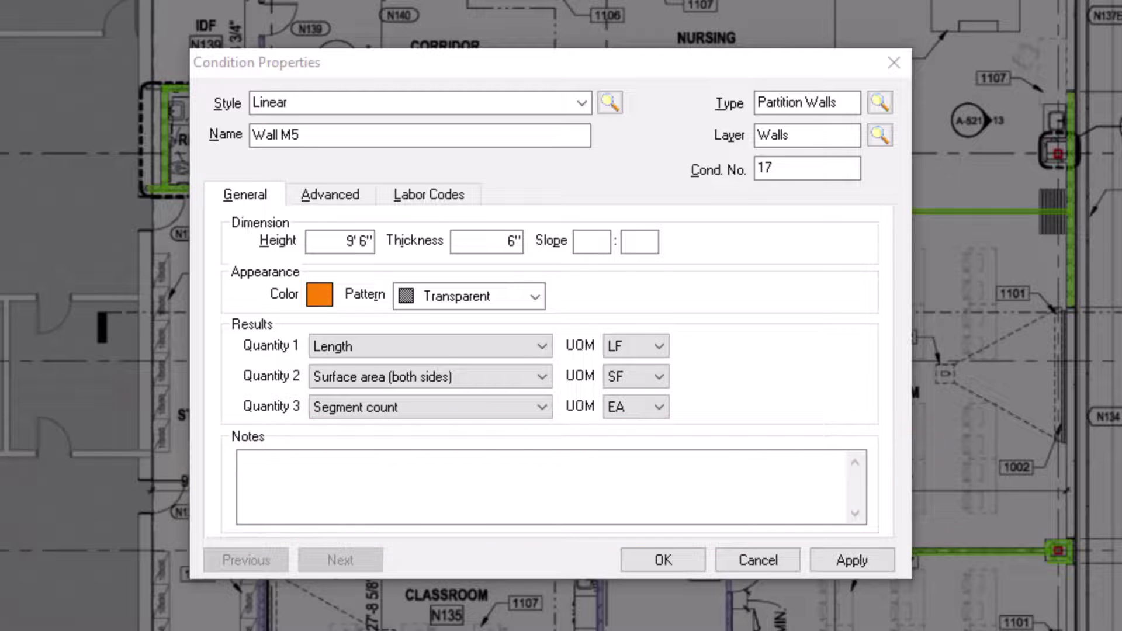
Paste the wall assembly description (5/8 Type X drywall, 20 ga studs, R13 insulation, sound caulk) into Notes
type("5/8 Type X Drywall each side, 3 5/8\" 20 ga track and studs, R13 ins, sound caulk")
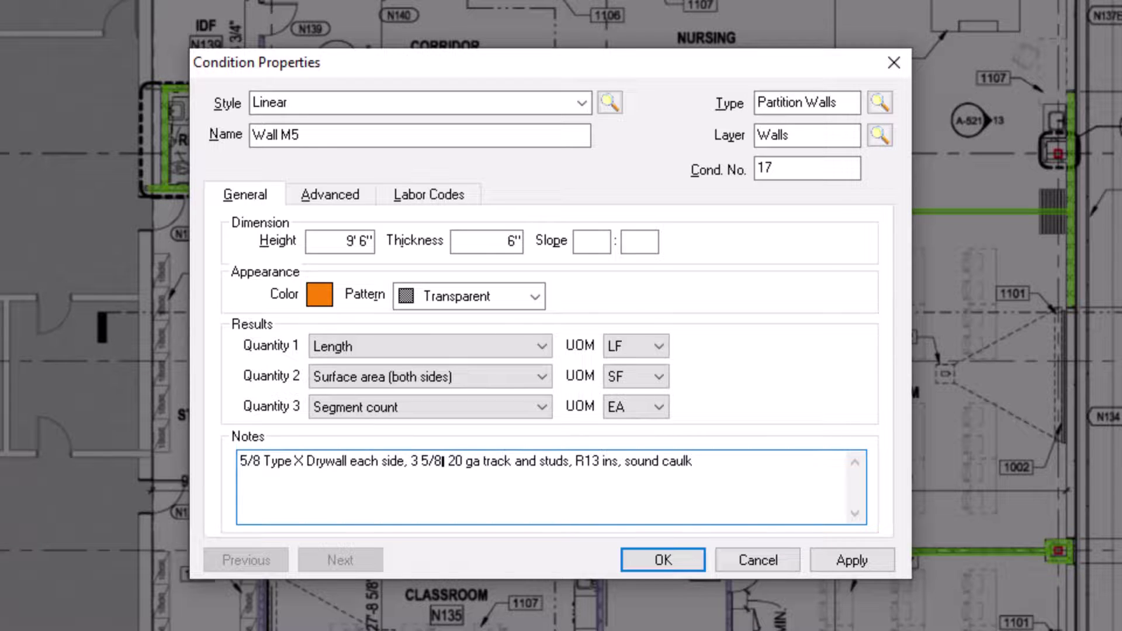
key("alt+Tab")
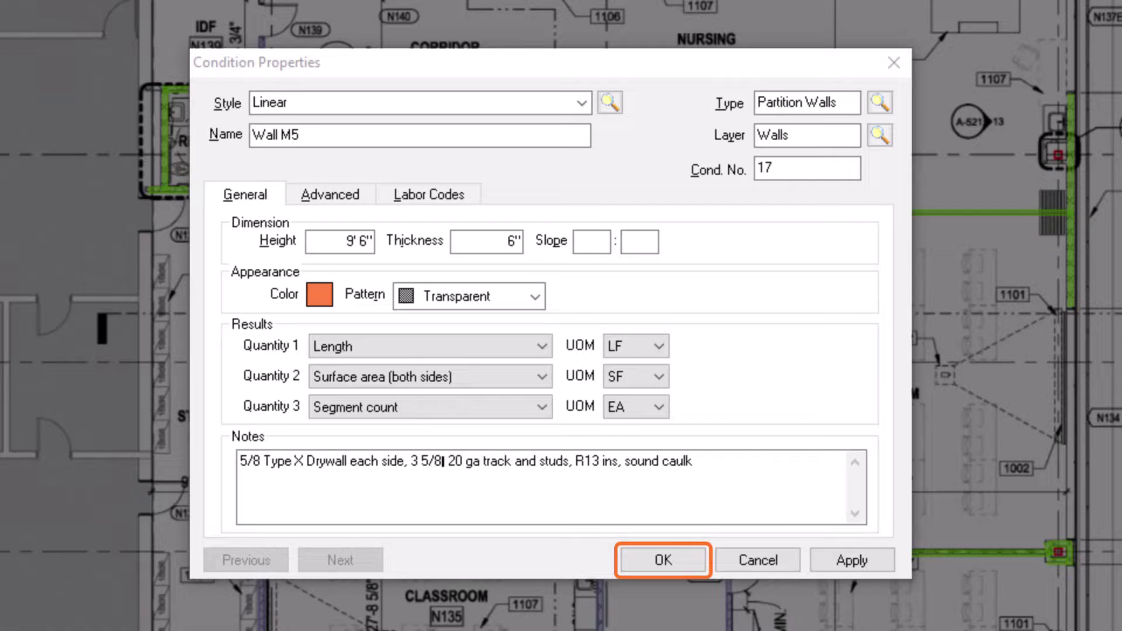
Save the condition properties and select Wall M5 under Partition Walls
left_click(671, 560)
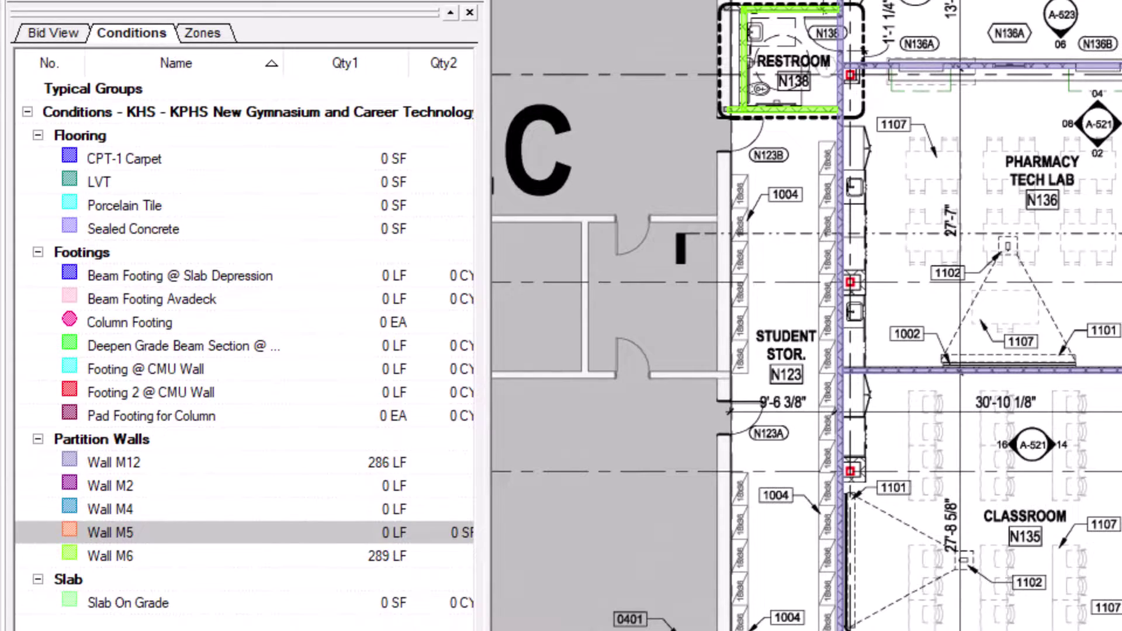
left_click(227, 536)
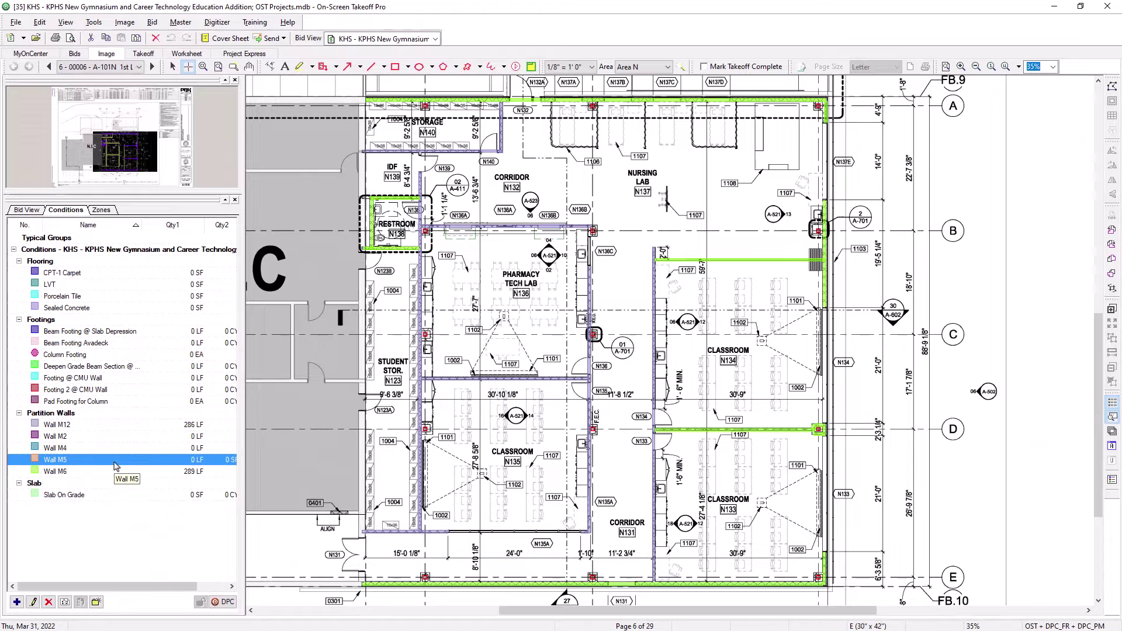